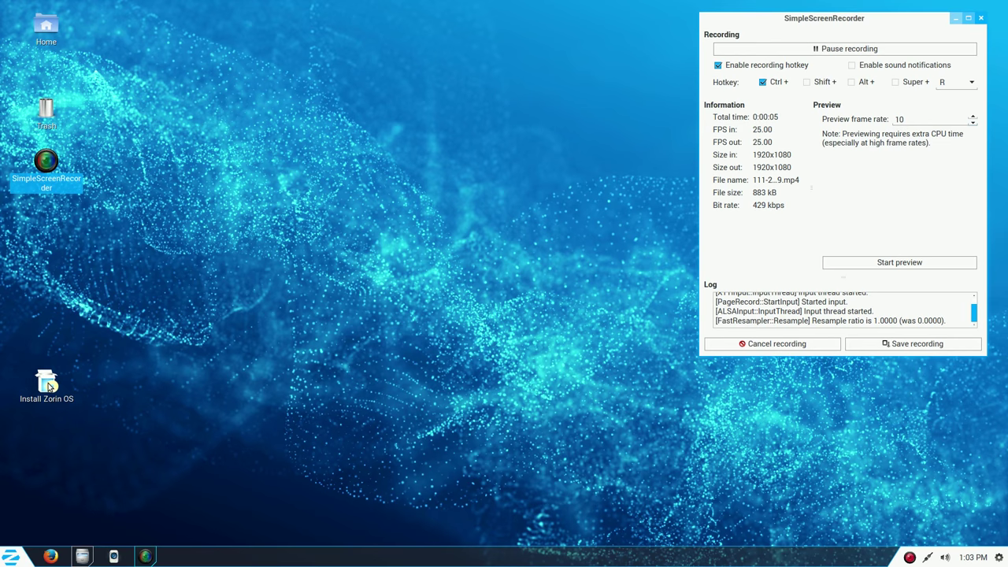
Step: Launch Install Zorin OS, pick Русский from the language list, and continue
click(50, 385)
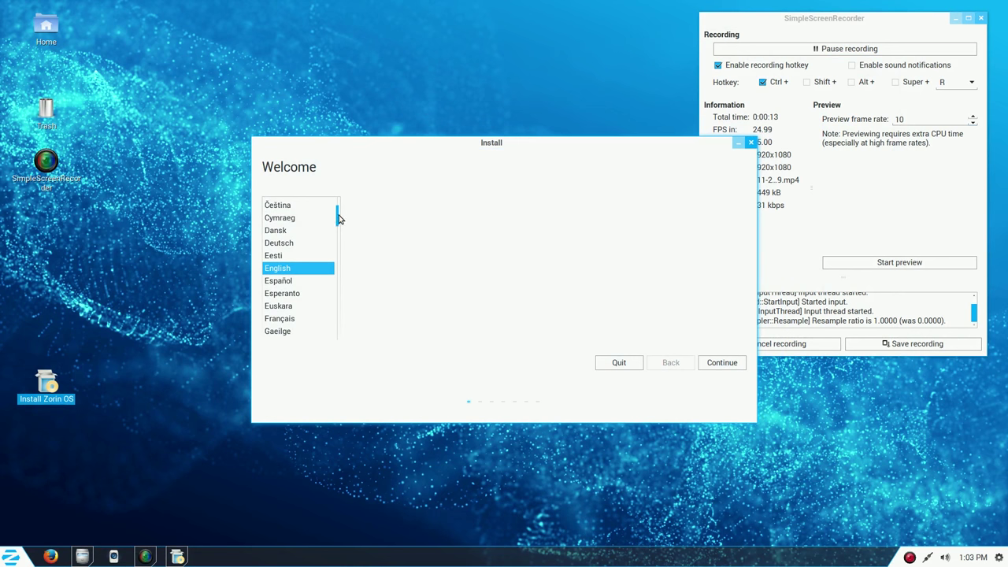
drag(338, 221, 333, 292)
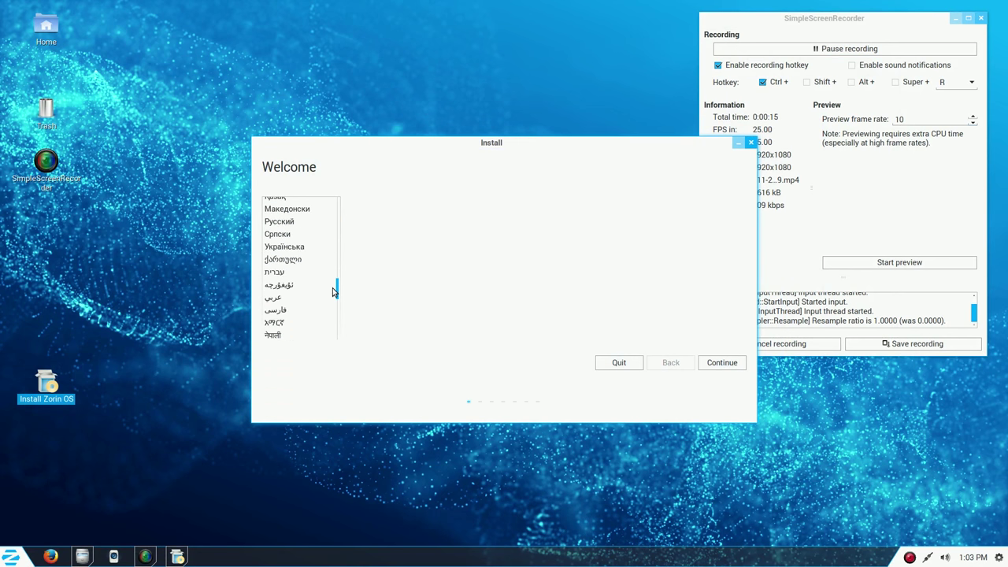
click(282, 223)
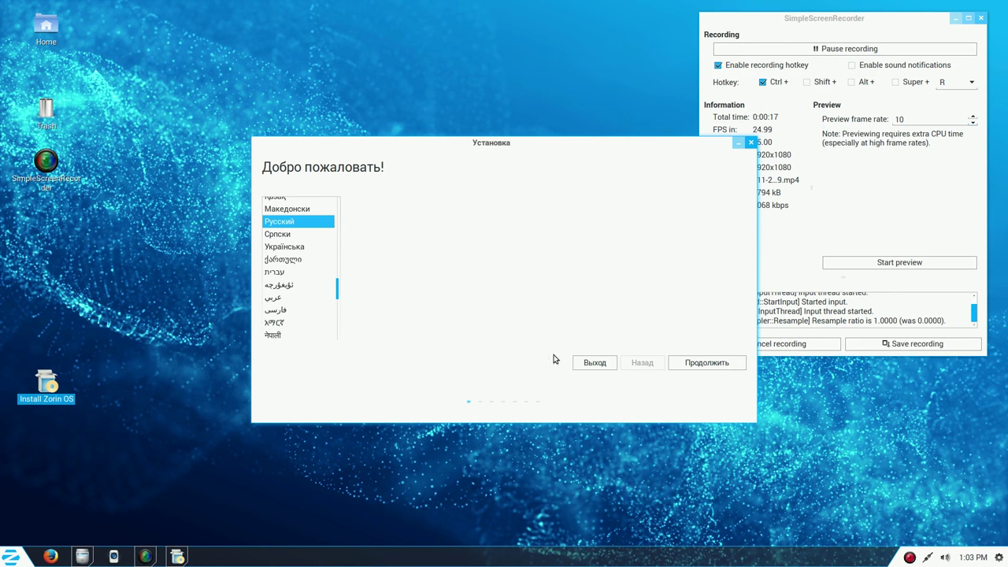
click(703, 363)
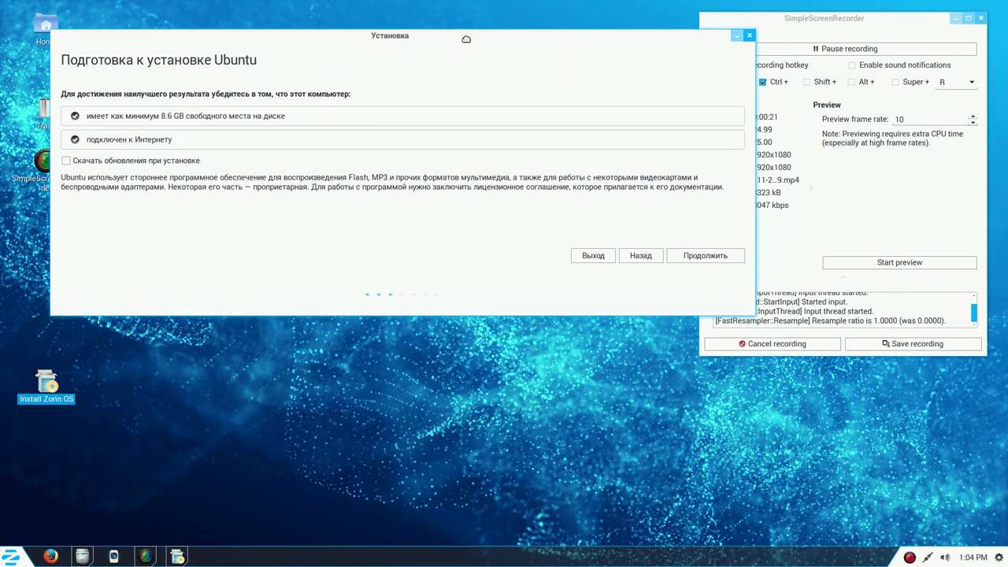
Step: Tick 'Скачать обновления при установке' and continue to the installation type page
click(74, 161)
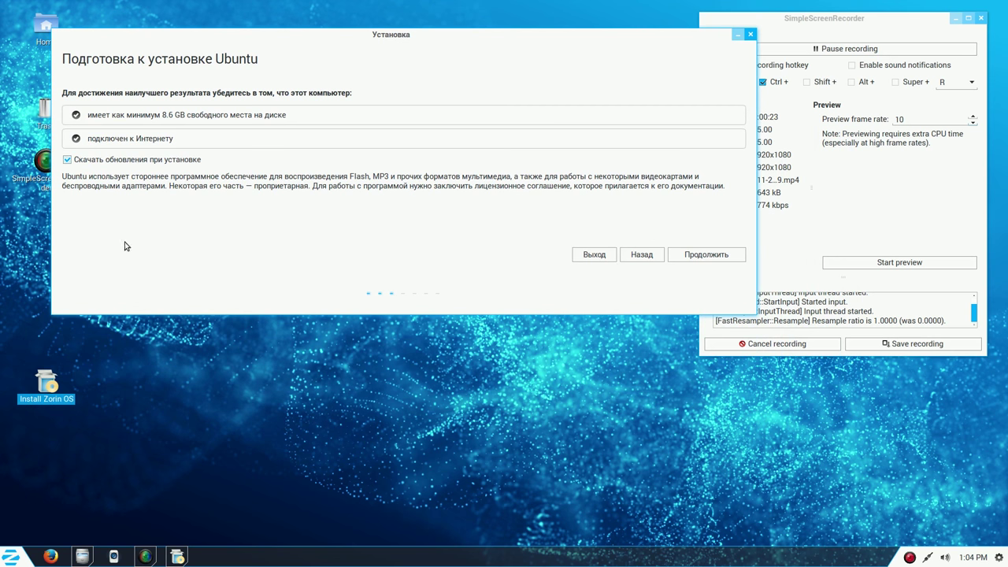
click(714, 254)
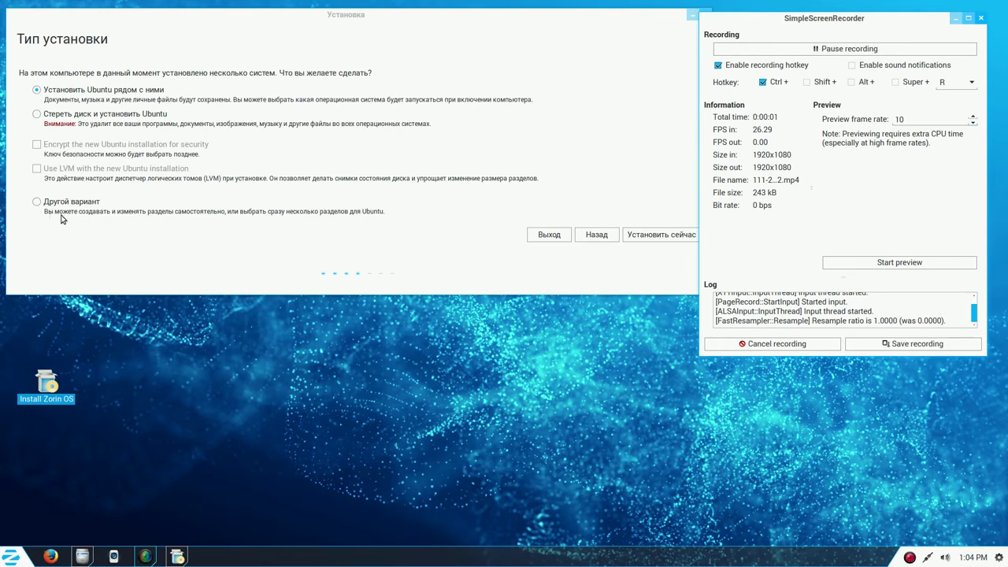
Step: Choose 'Другой вариант' for manual partitioning and move the window to the top-left
click(37, 202)
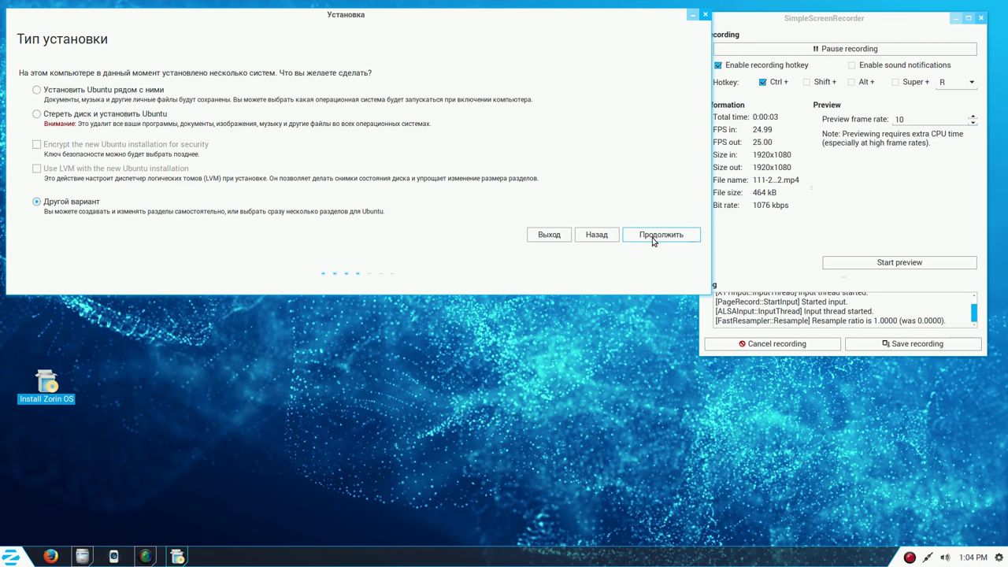
click(653, 237)
drag(589, 150, 376, 21)
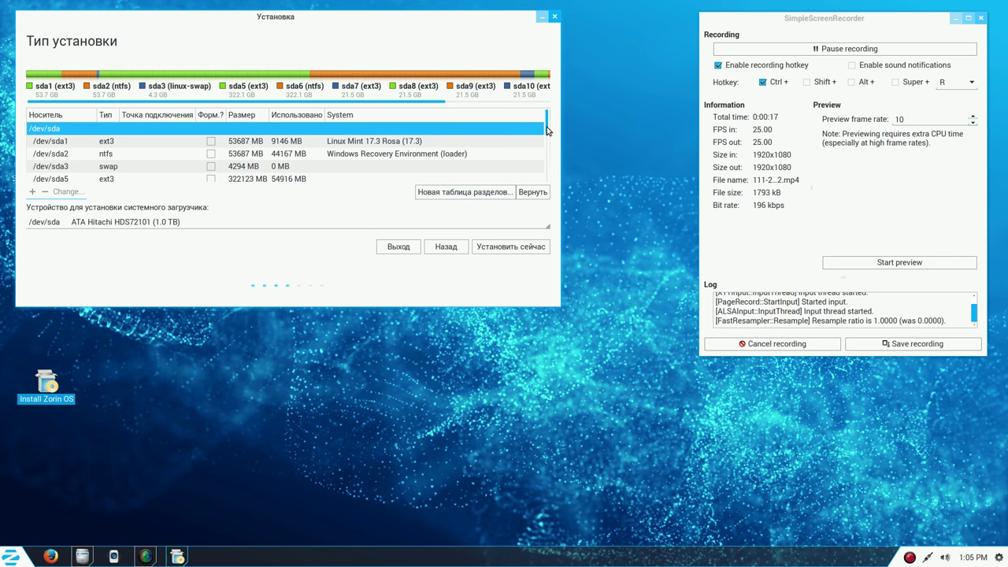
Step: Scroll to the bottom of the partition list and select /dev/sda12
scroll(549, 131, down, 5)
scroll(548, 172, down, 2)
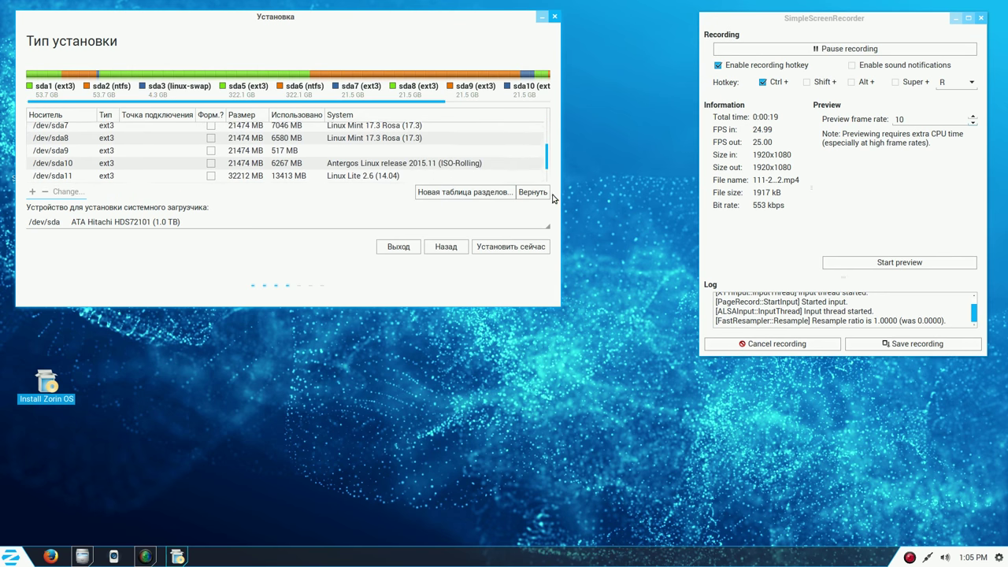
scroll(548, 162, down, 1)
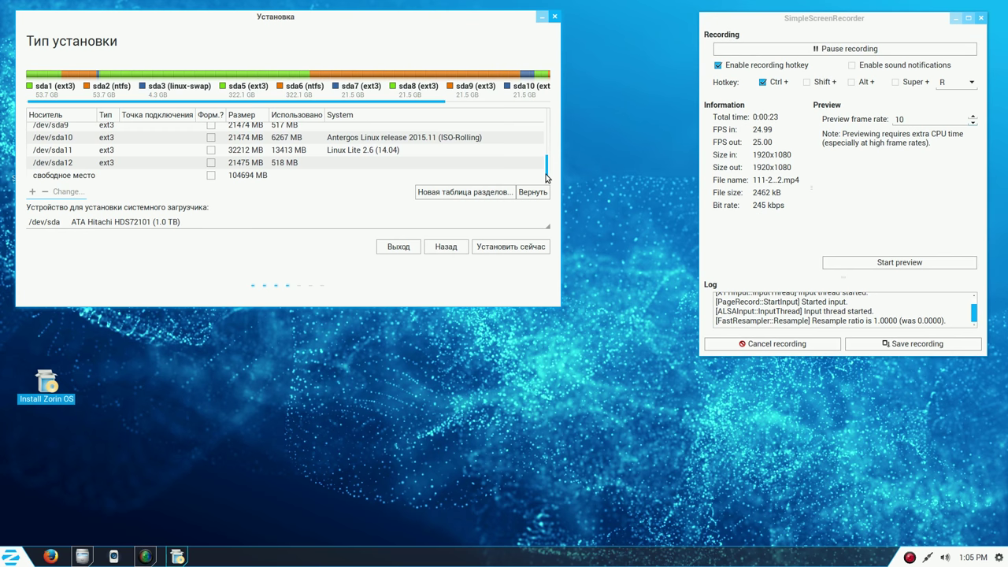
click(290, 165)
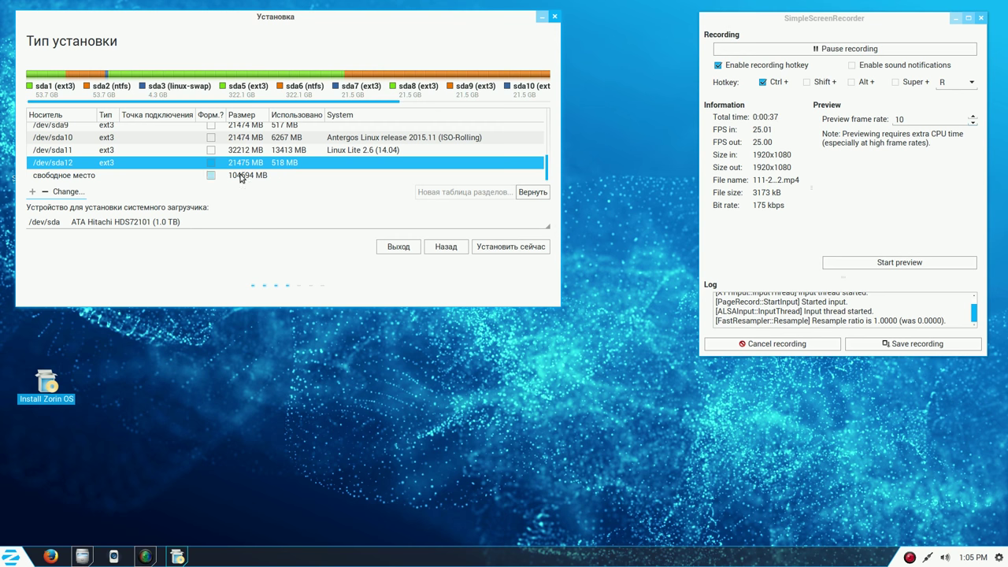
Step: Edit /dev/sda12 to use Ext3 mounted at /, then confirm the partition changes
click(71, 193)
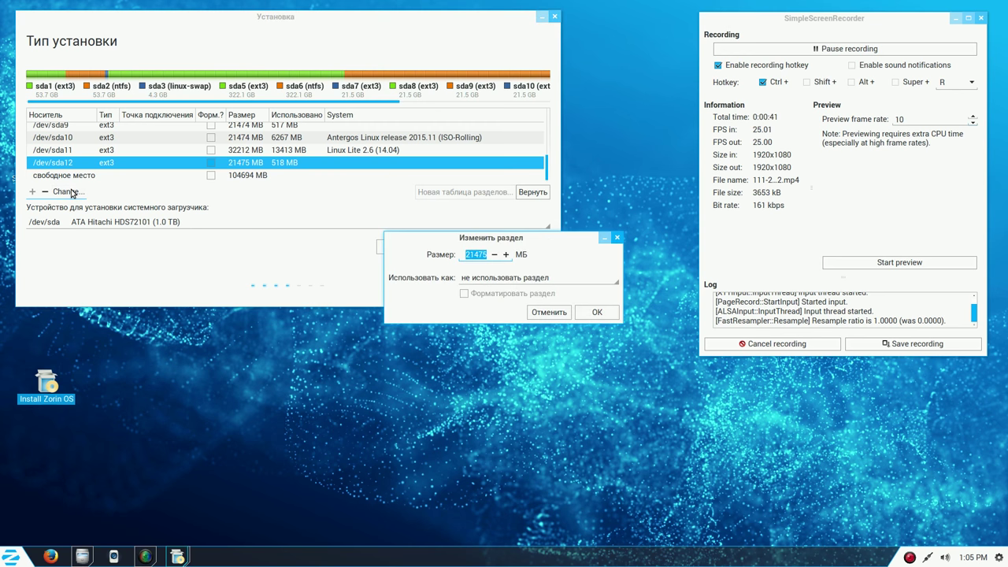
click(580, 280)
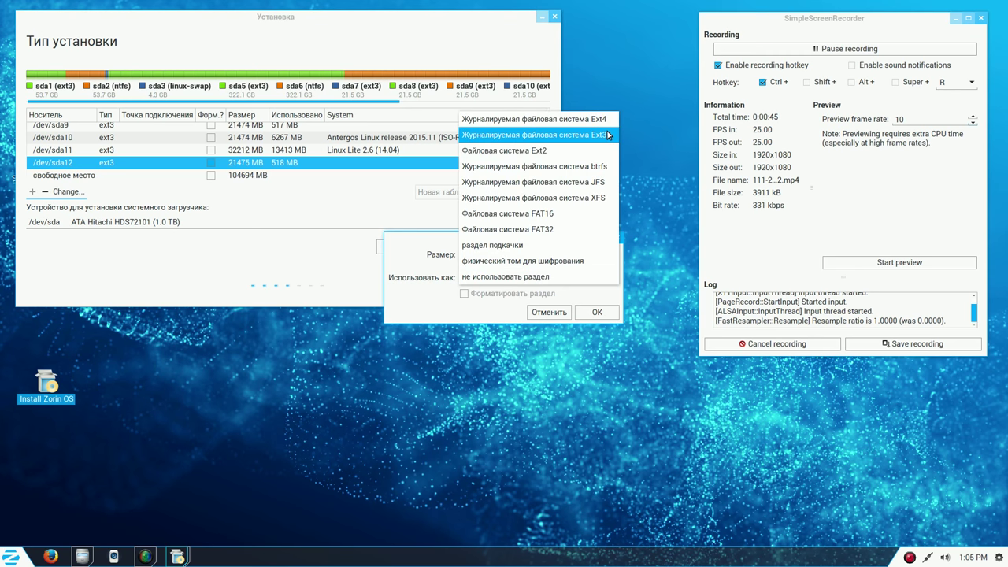
click(607, 132)
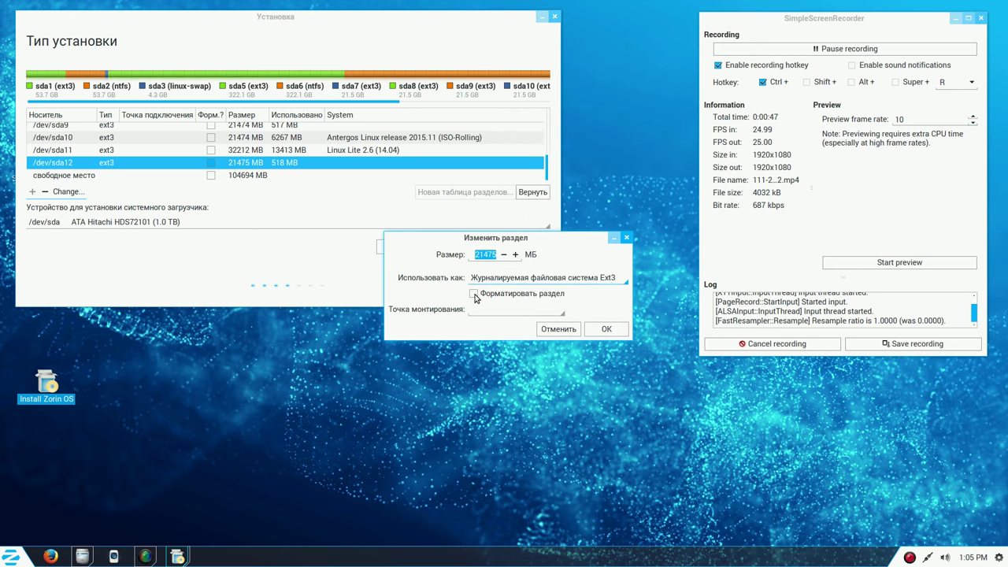
click(561, 314)
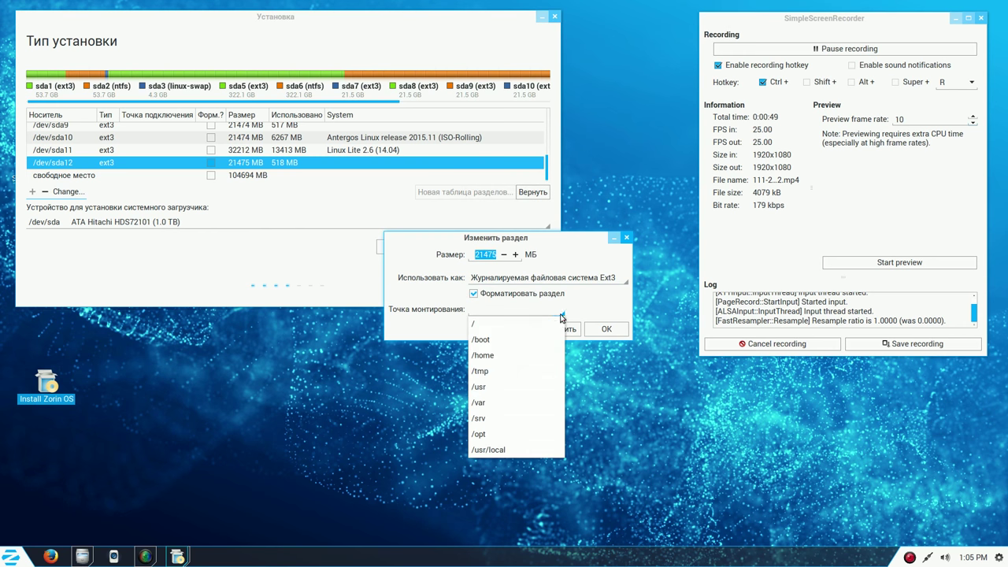
click(535, 326)
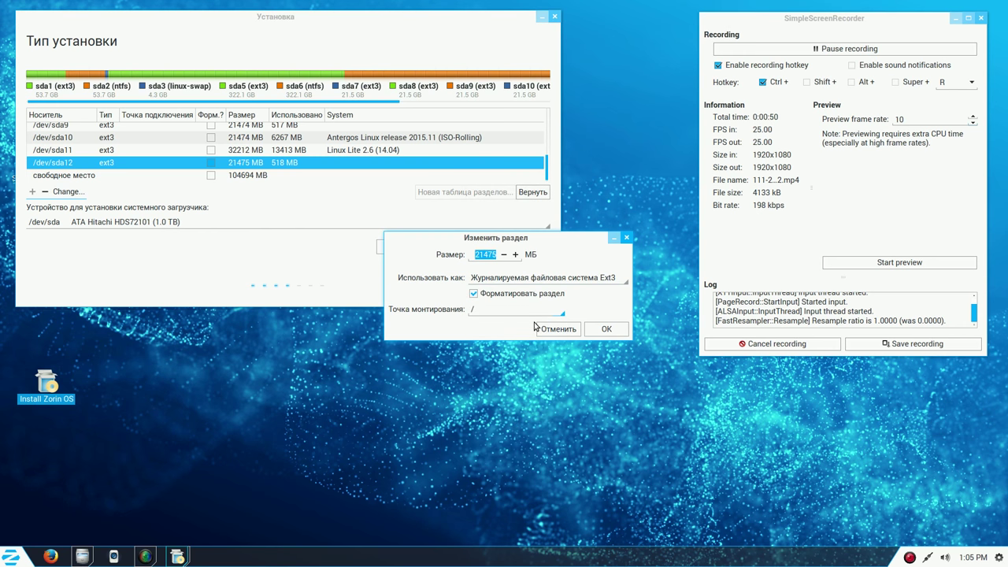
click(606, 328)
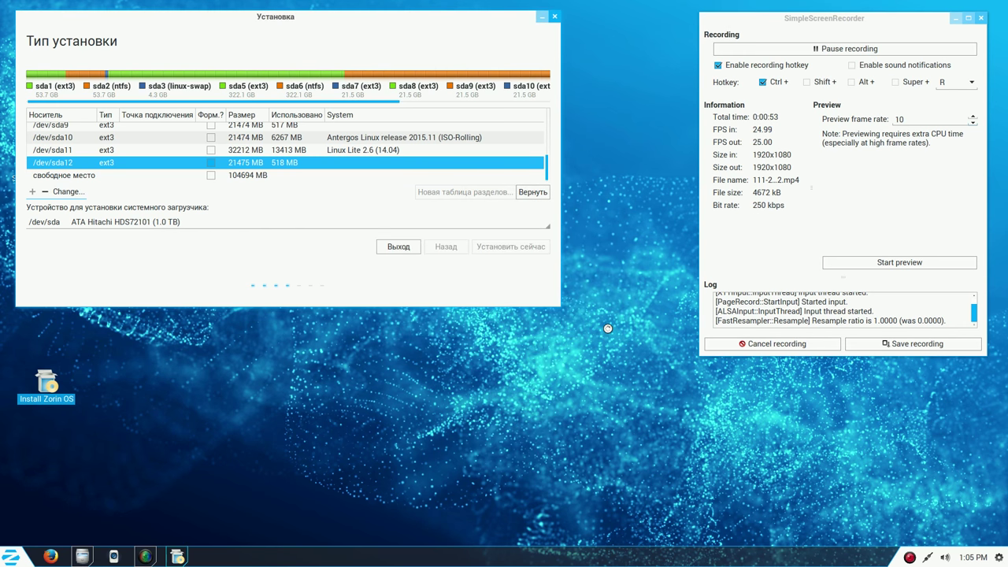
click(441, 216)
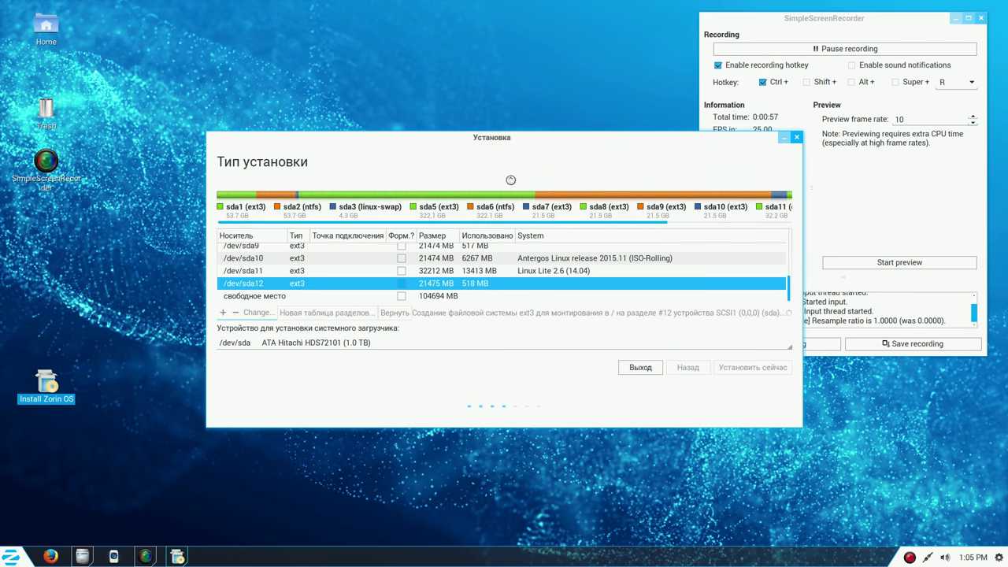
Step: Move the installer window up-left and start installation with Установить сейчас
drag(541, 137, 379, 19)
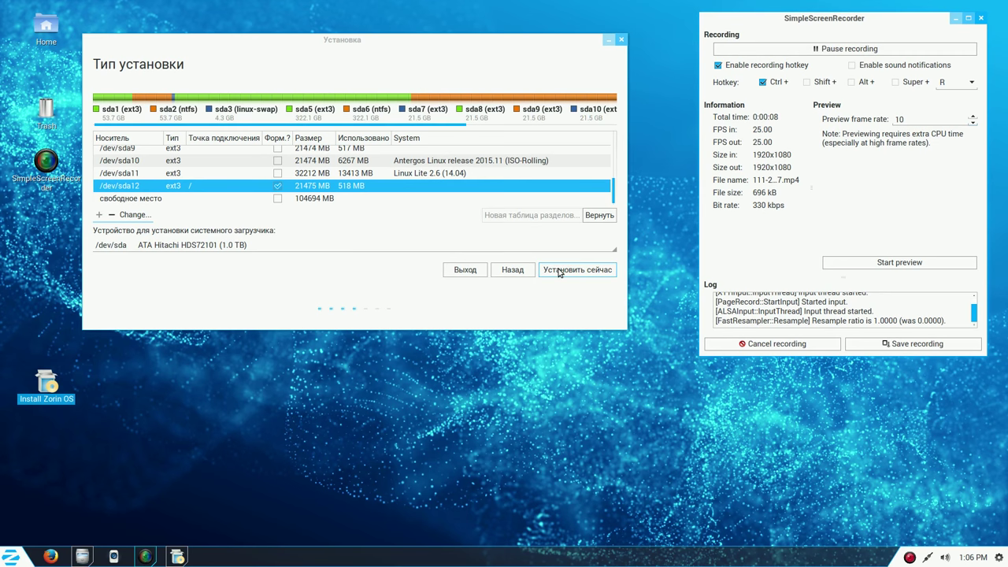
click(560, 271)
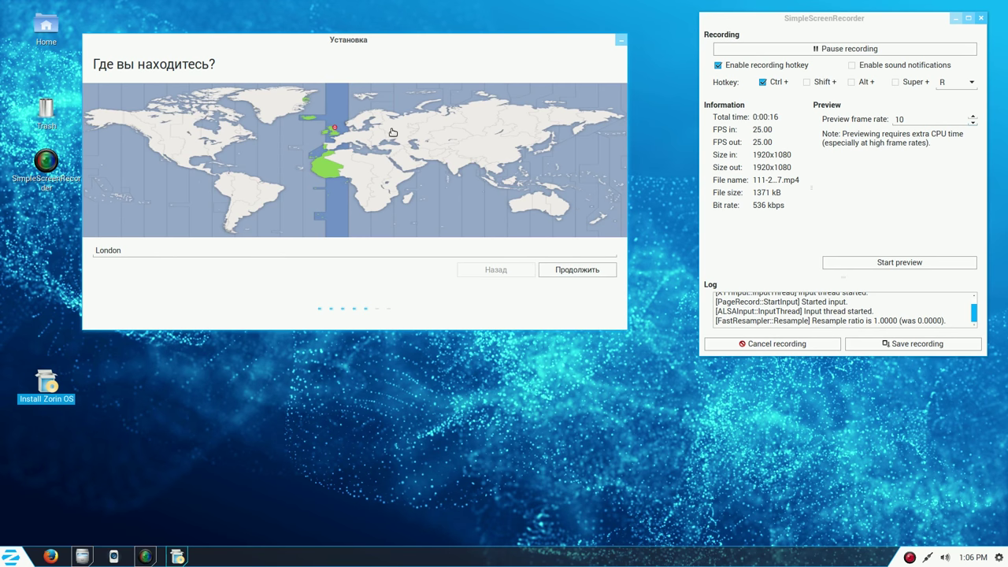
Step: Pick Moscow on the world map as the time zone and continue
click(388, 126)
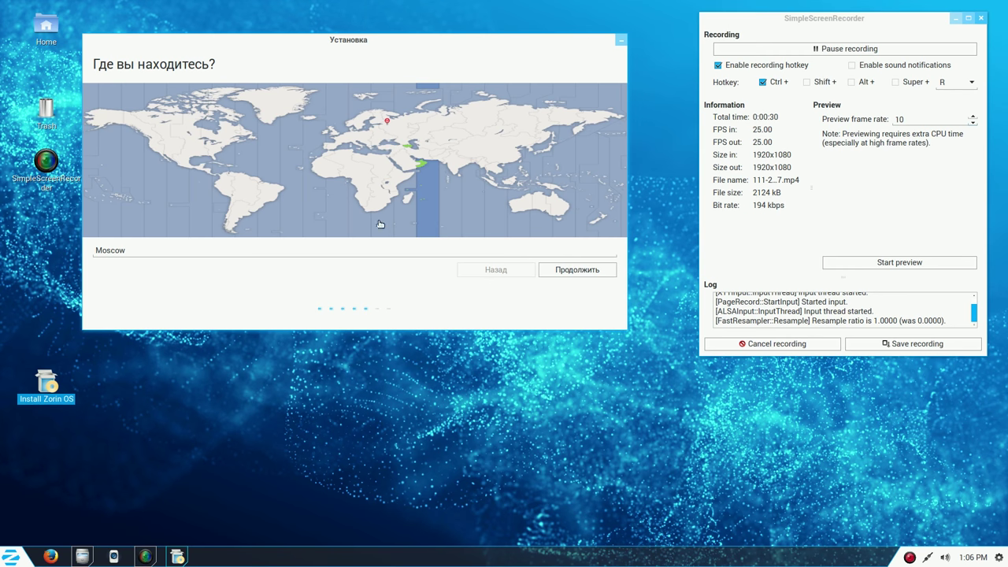
click(578, 271)
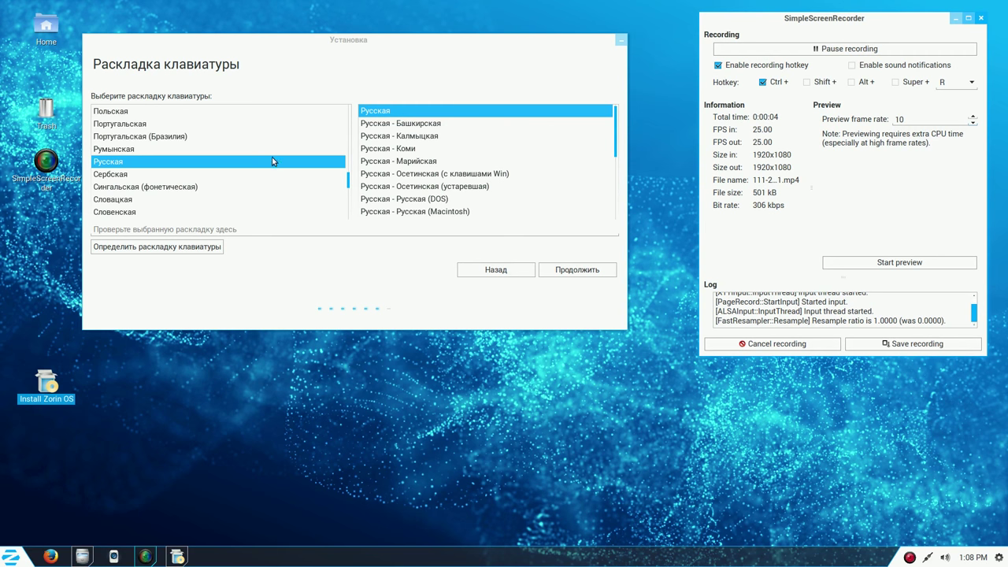
Step: Keep the Русская keyboard layout and proceed to the user account page
click(572, 272)
click(573, 273)
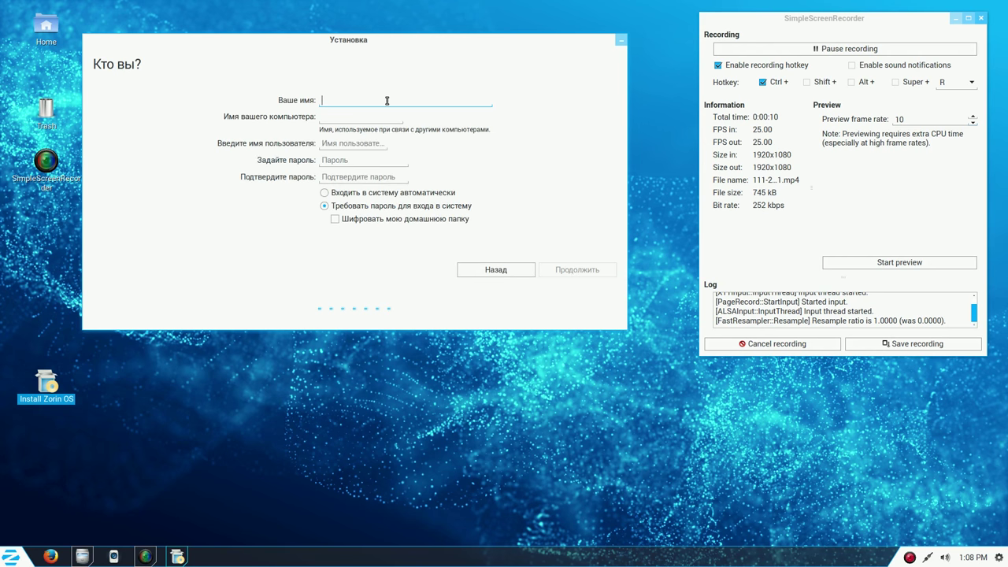
Step: Enter 'user' as the name and copy part of it for the password
text(user)
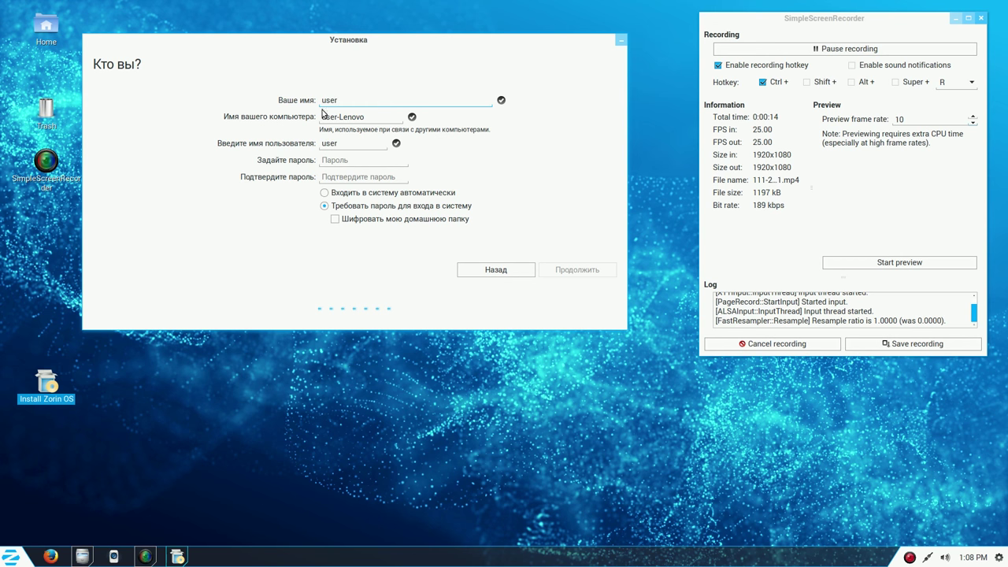
drag(340, 100, 326, 100)
right_click(325, 100)
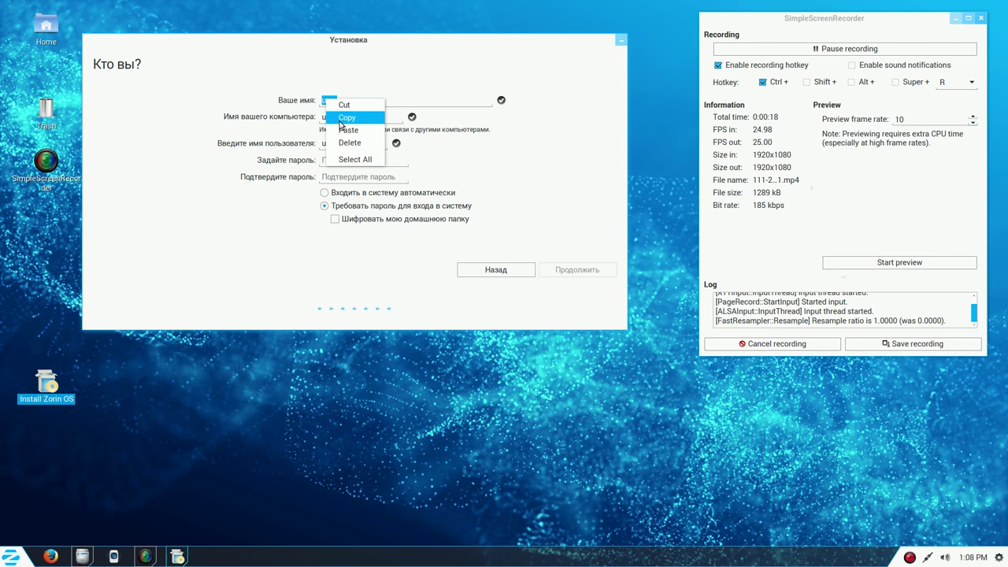
click(345, 118)
Step: Paste the copied text into both password fields and submit the account details
click(337, 162)
right_click(337, 163)
click(360, 193)
click(347, 178)
right_click(347, 178)
click(371, 210)
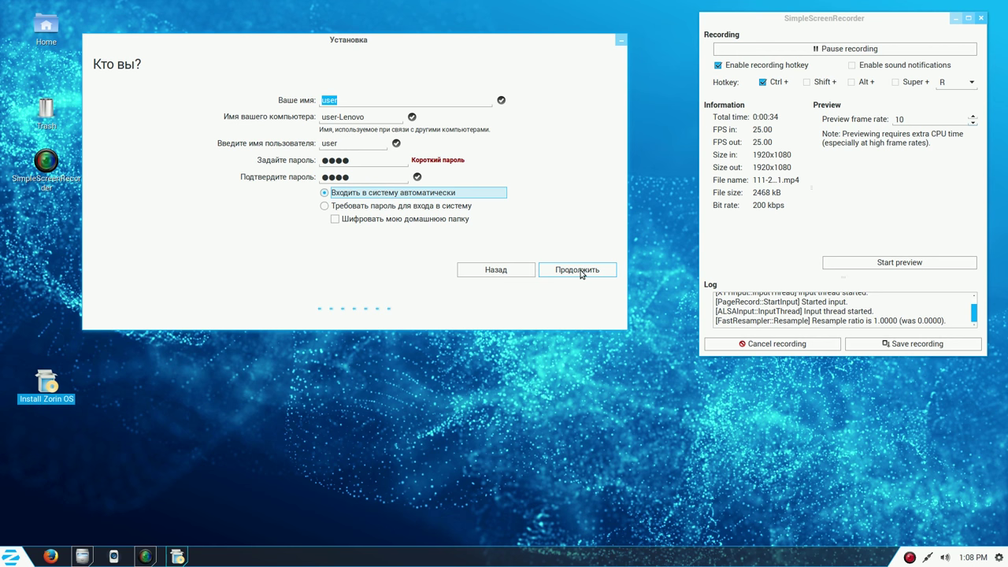
click(581, 273)
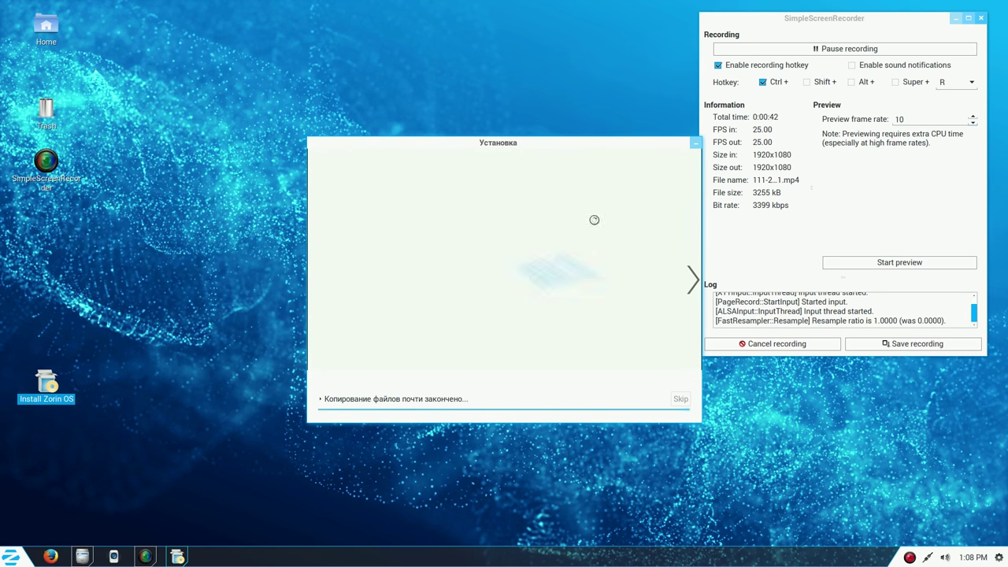
Step: Move the installer window up-left while files copy to completion
drag(588, 144, 456, 58)
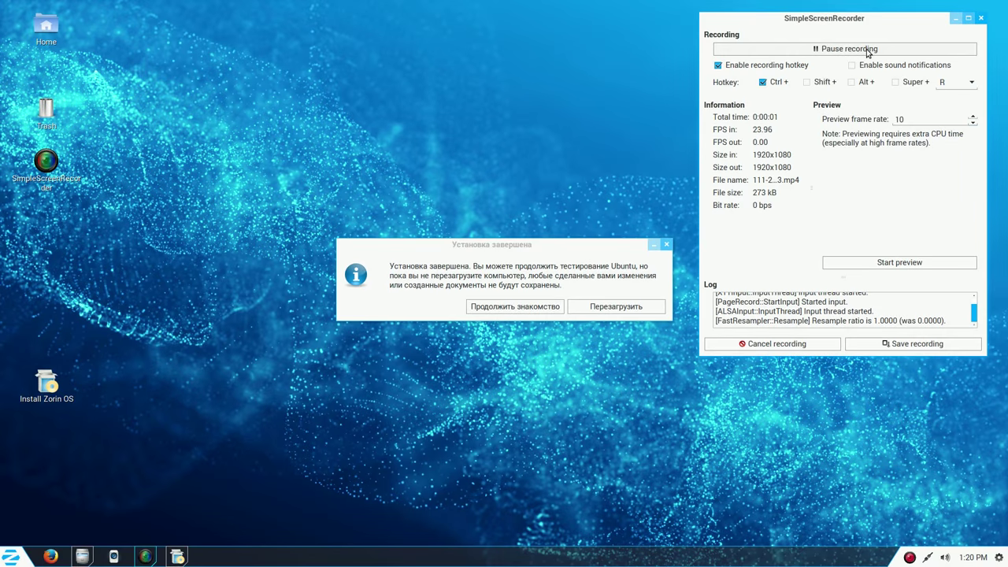
Step: Move the Установка завершена completion dialog to the upper-left of the screen
drag(613, 249, 489, 99)
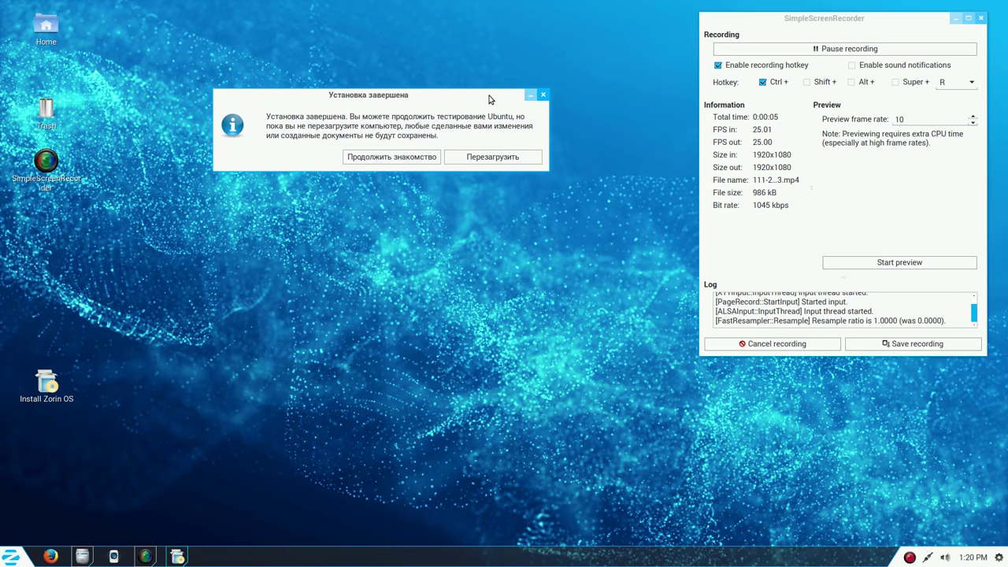